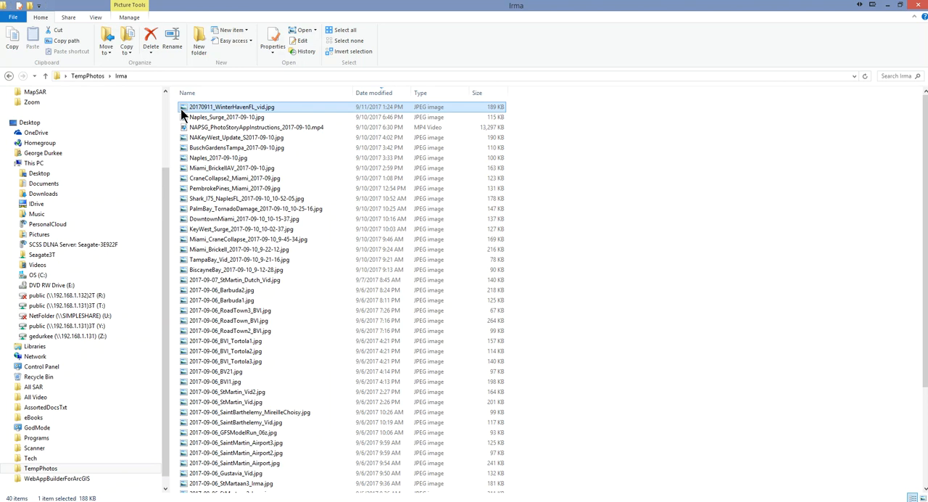
# - Open 20170911_WinterHavenFL_vid.jpg in Paint and apply a resize by pixels with the aspect ratio maintained
pyautogui.moveTo(183, 115)
pyautogui.mouseDown()
pyautogui.moveTo(313, 224)
pyautogui.moveTo(640, 433)
pyautogui.moveTo(678, 500)
pyautogui.moveTo(372, 222)
pyautogui.mouseUp()
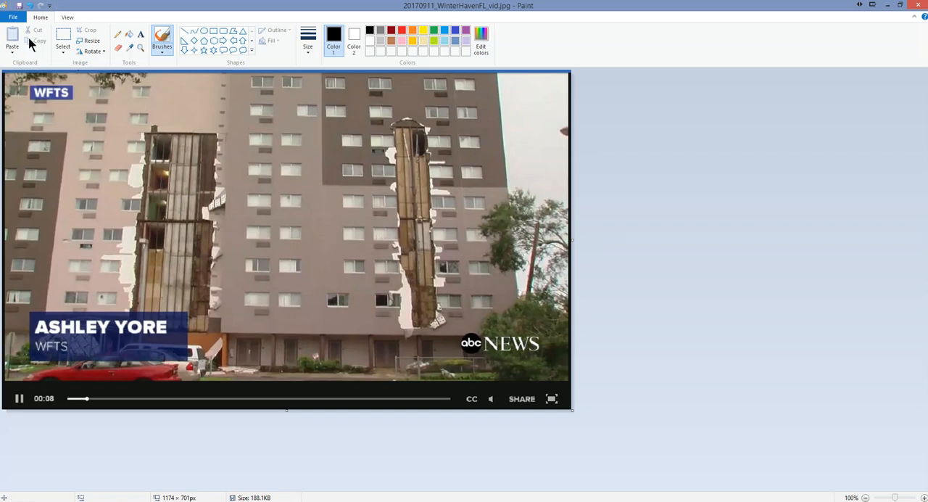
pyautogui.click(90, 42)
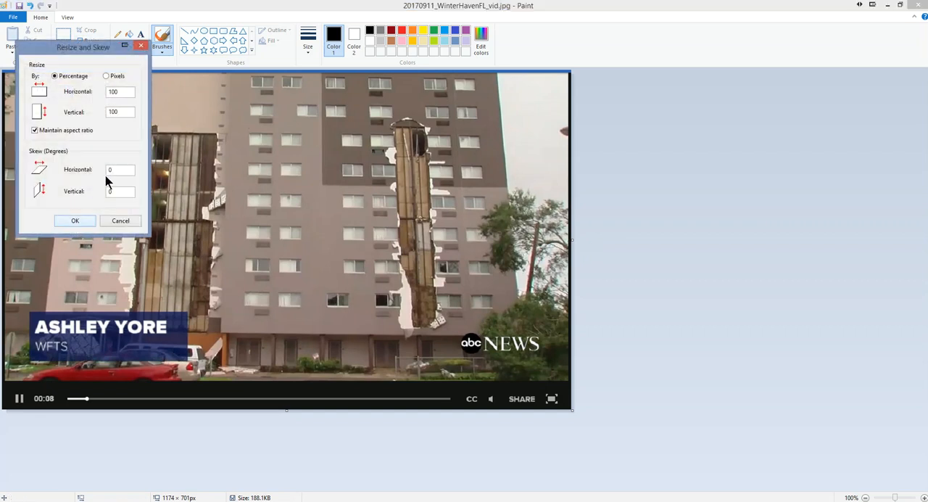
pyautogui.click(107, 76)
pyautogui.moveTo(121, 112); pyautogui.dragTo(51, 125)
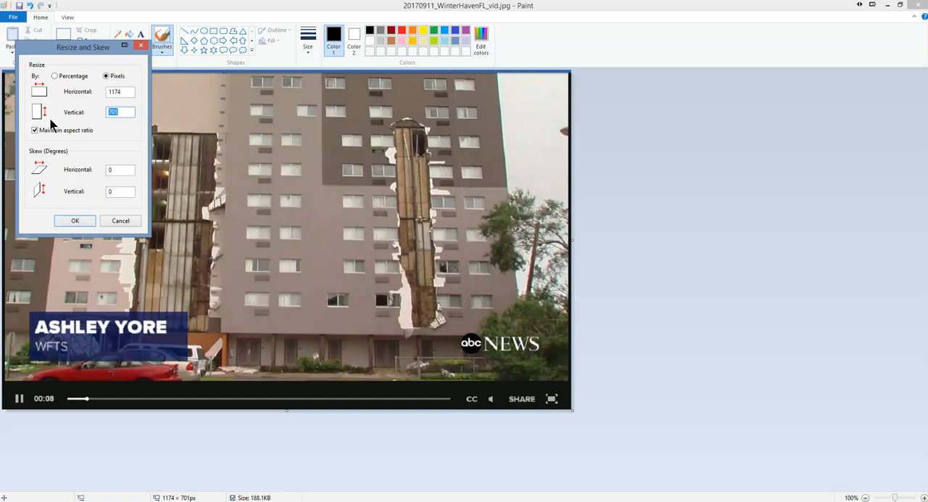
pyautogui.write('7')
pyautogui.click(75, 220)
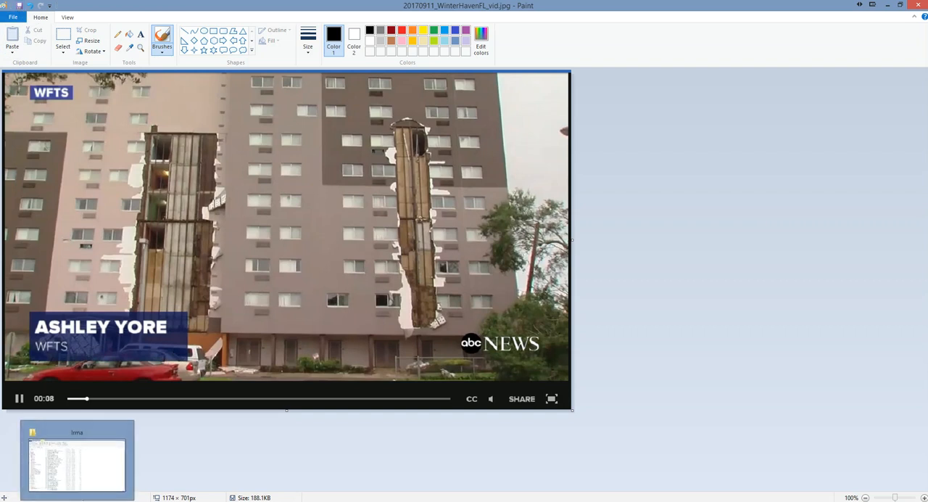
# - Switch to Chrome and start a new photo contribution on the Hurricane Irma Photo Map, signing in with ArcGIS
pyautogui.moveTo(114, 500)
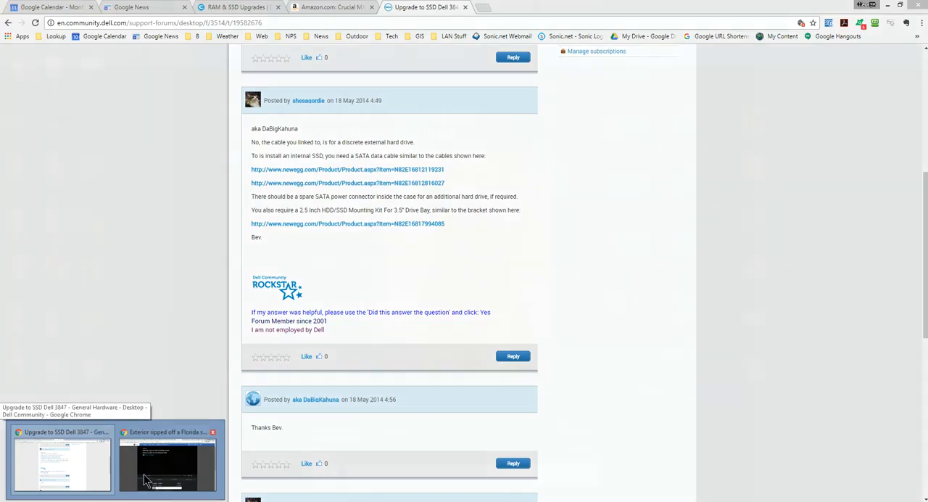
pyautogui.click(145, 479)
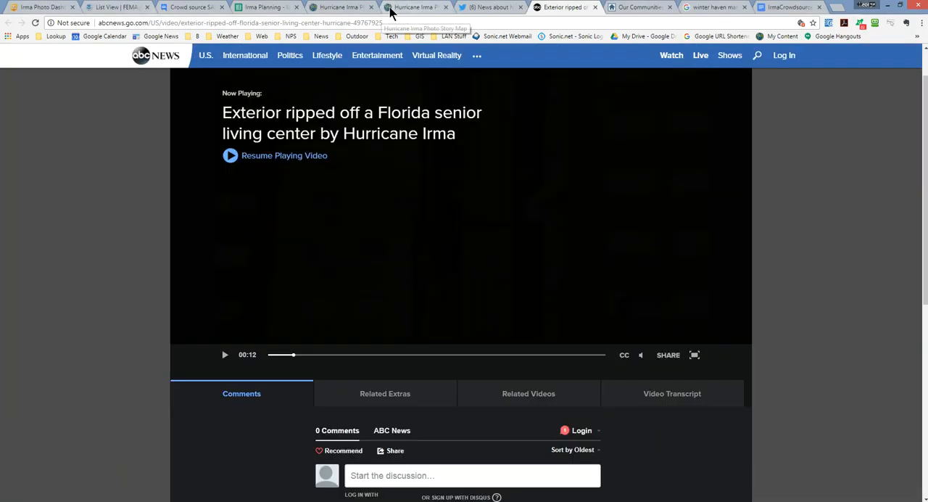
pyautogui.click(341, 8)
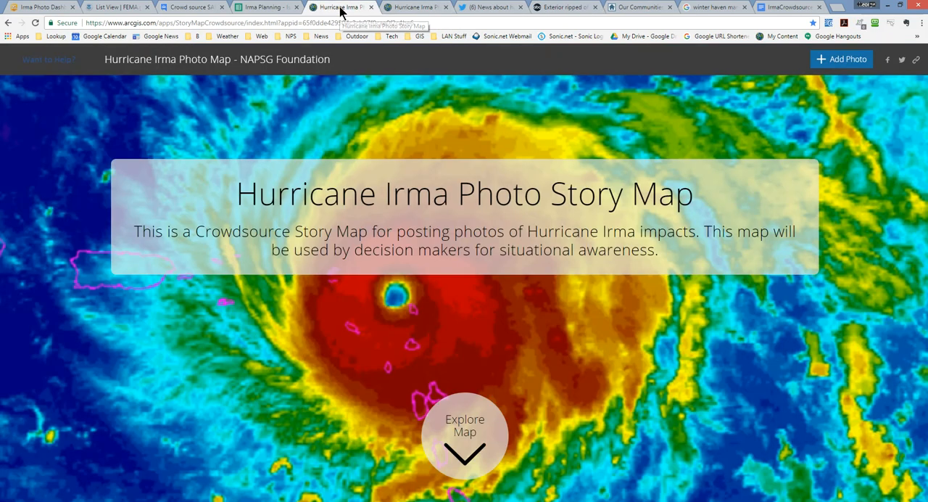
pyautogui.click(841, 61)
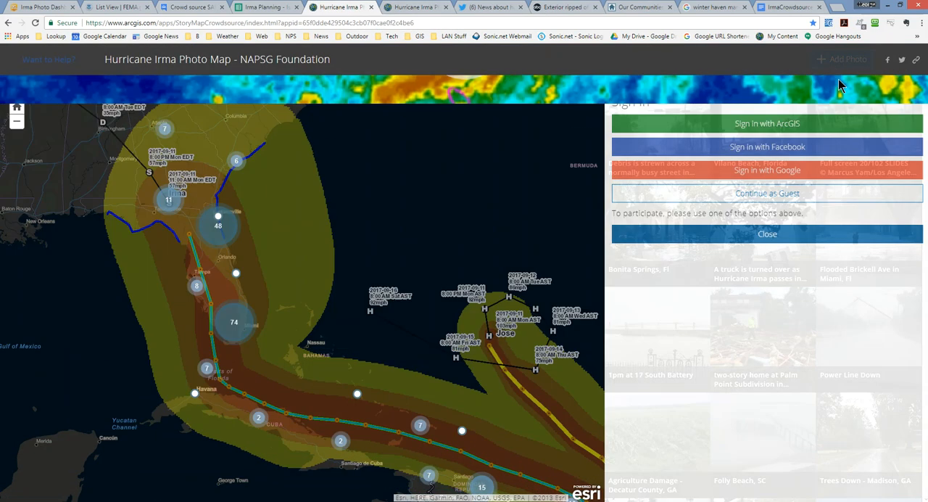
pyautogui.click(761, 124)
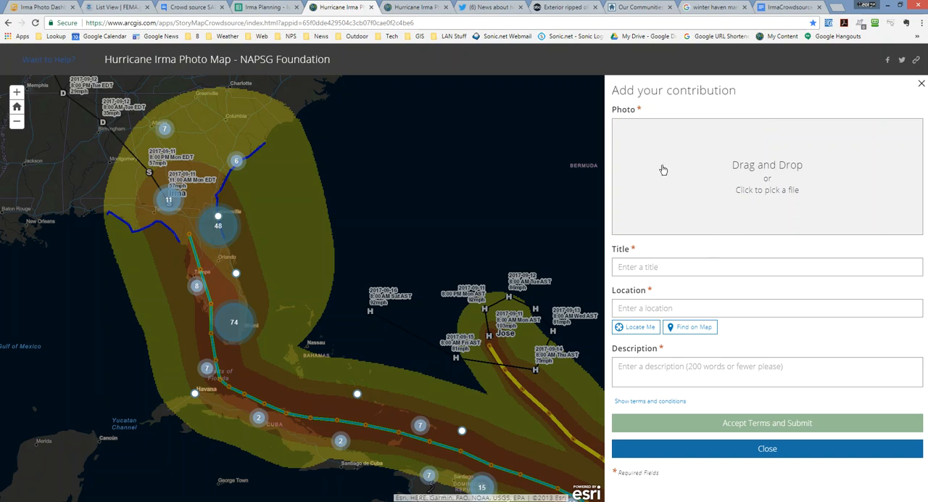
# - Add 20170911_WinterHavenFL_vid.jpg from the Irma folder as the contribution's photo
pyautogui.hotkey('alt', 'Tab')
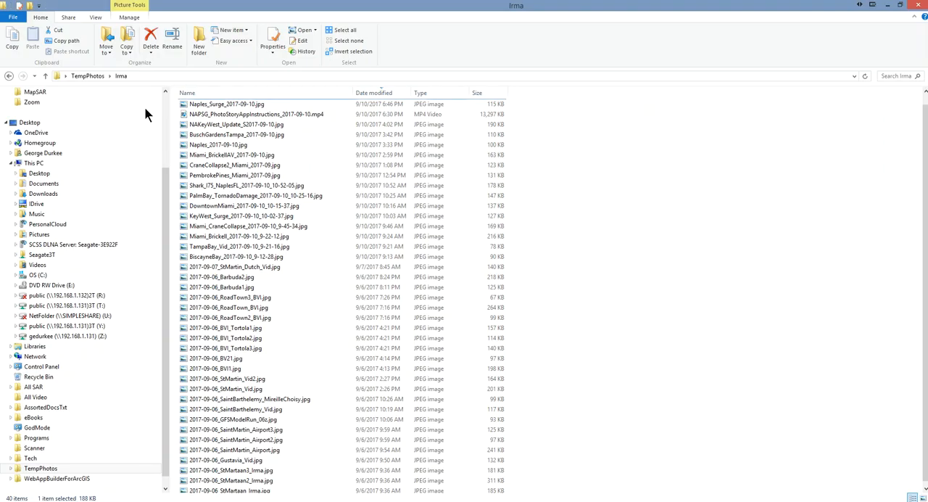
pyautogui.click(194, 107)
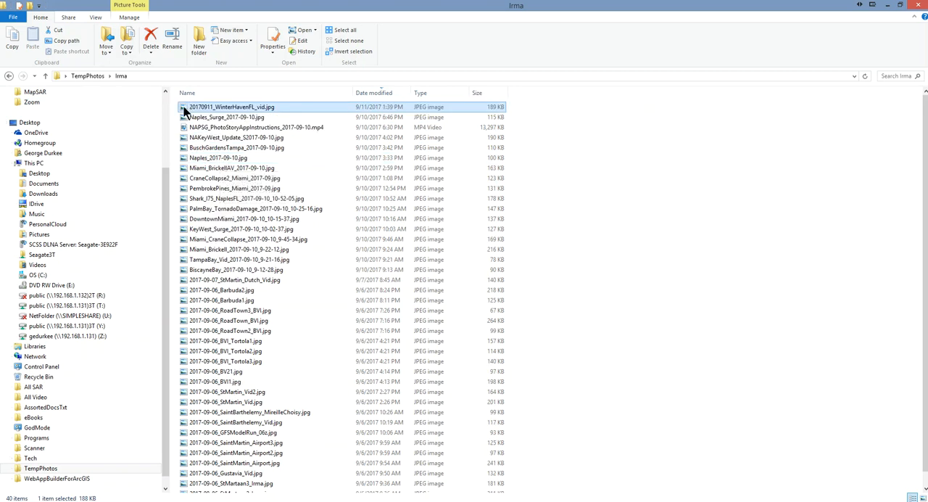
pyautogui.moveTo(187, 107); pyautogui.dragTo(699, 209)
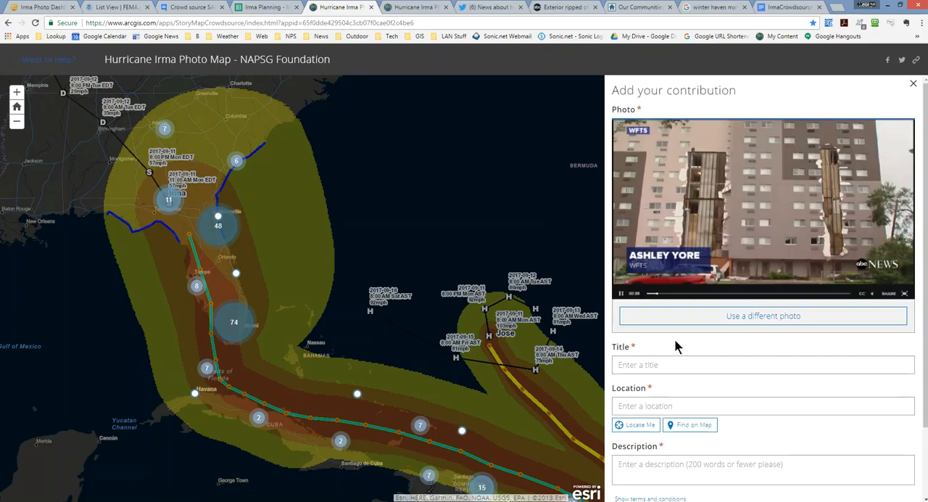
# - Set the contribution's title to "Video: Damage to Apartments Winter Haven, FL"
pyautogui.click(674, 365)
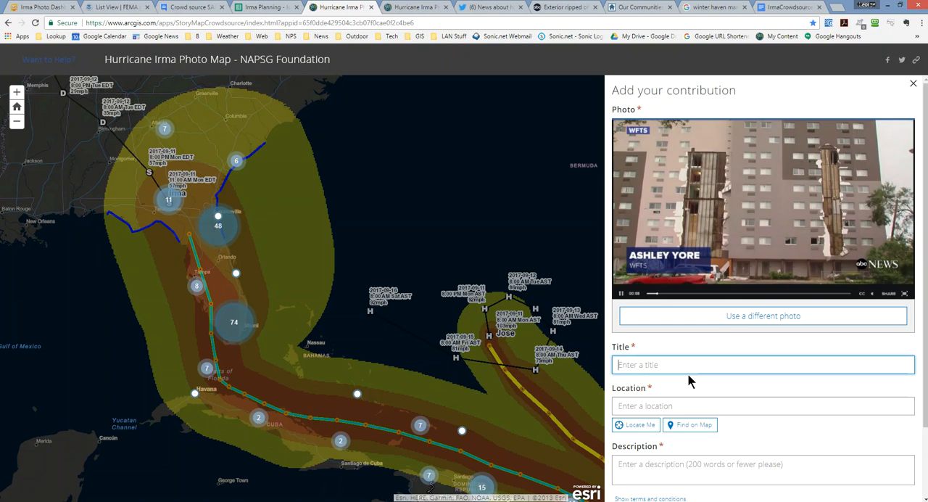
pyautogui.write('Video')
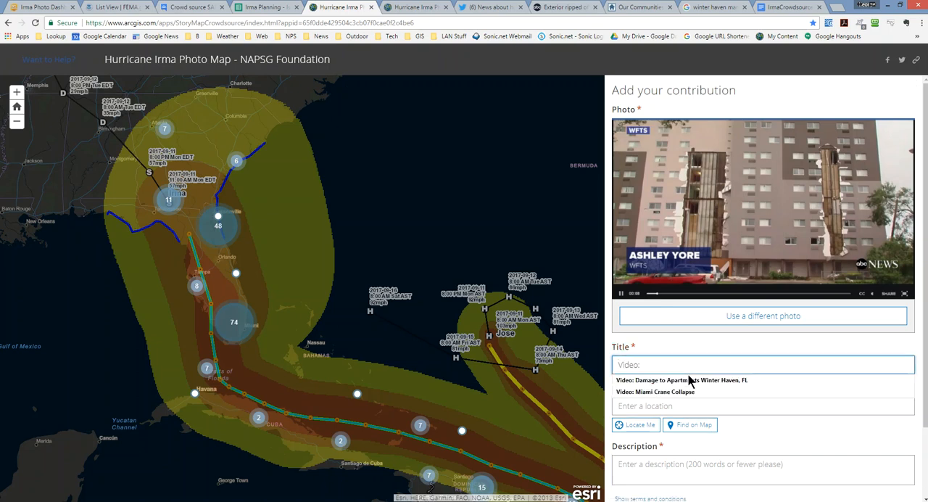
pyautogui.write(':')
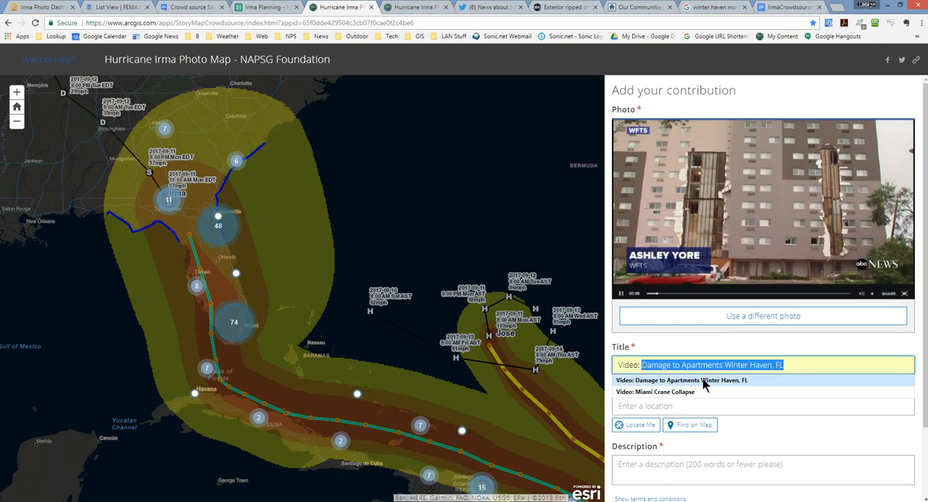
pyautogui.click(703, 380)
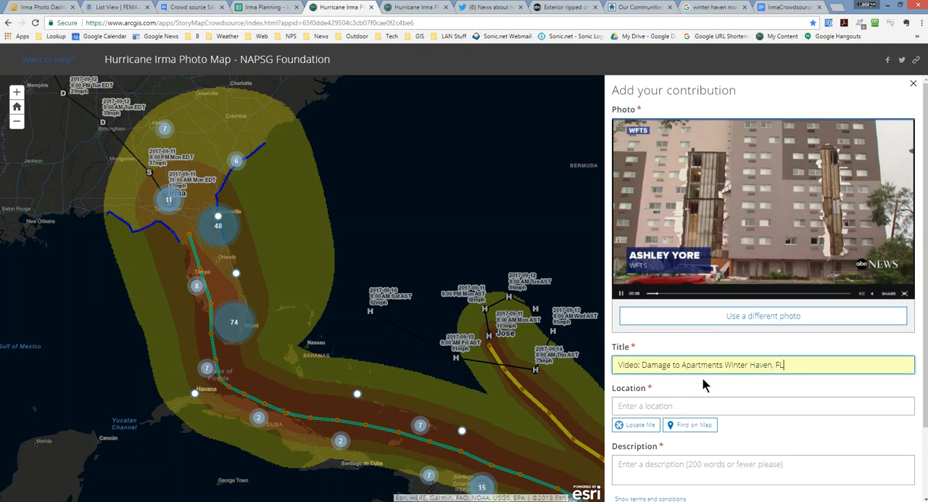
# - Look up the street address of Winter Haven Manor Apartments on the housing communities page and return to the contribution form
pyautogui.click(732, 406)
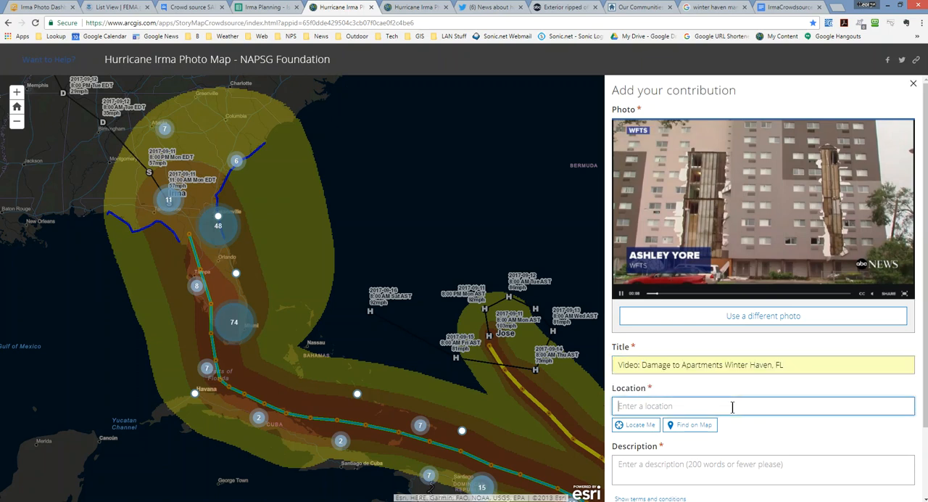
pyautogui.click(267, 10)
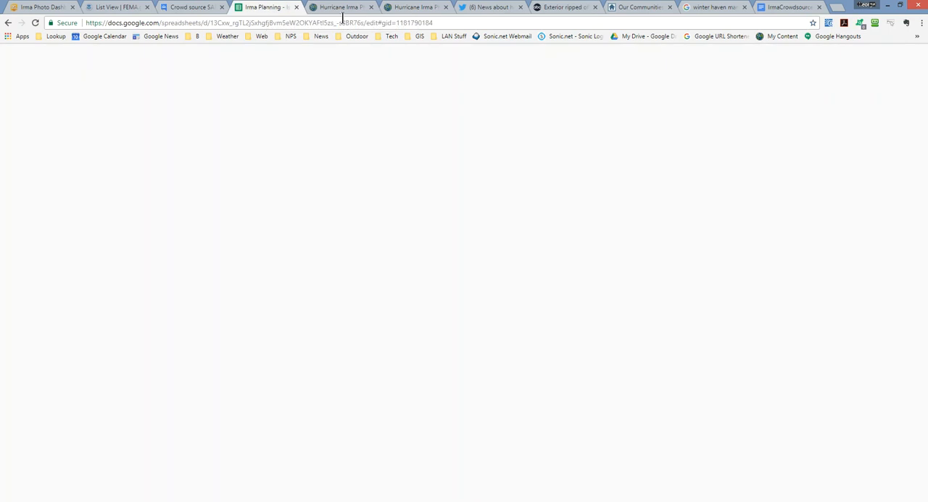
pyautogui.click(620, 8)
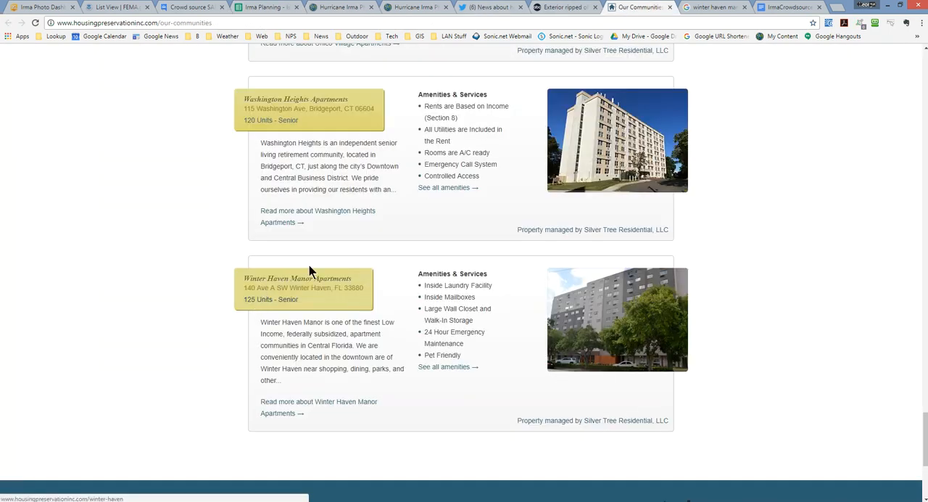
pyautogui.click(343, 6)
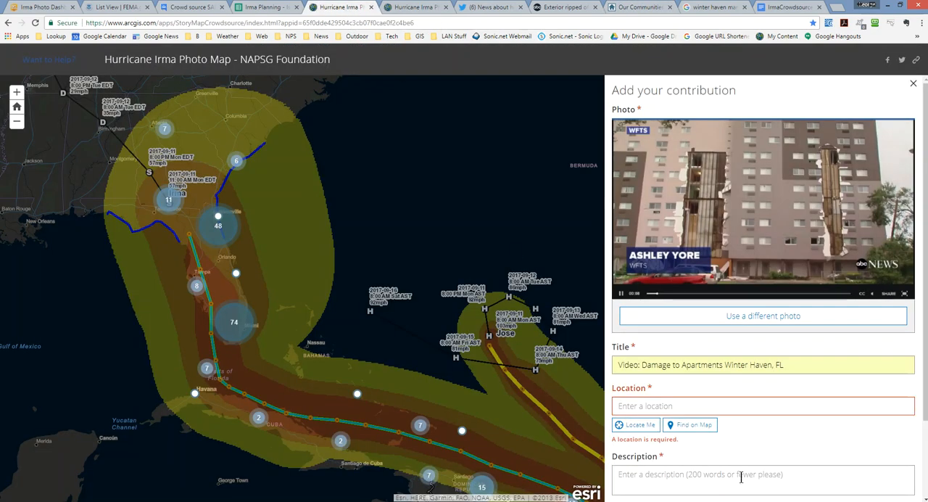
# - Try to locate the photo by the apartments' street address in Winter Haven, without the avenue letter
pyautogui.click(668, 408)
pyautogui.write('140 A')
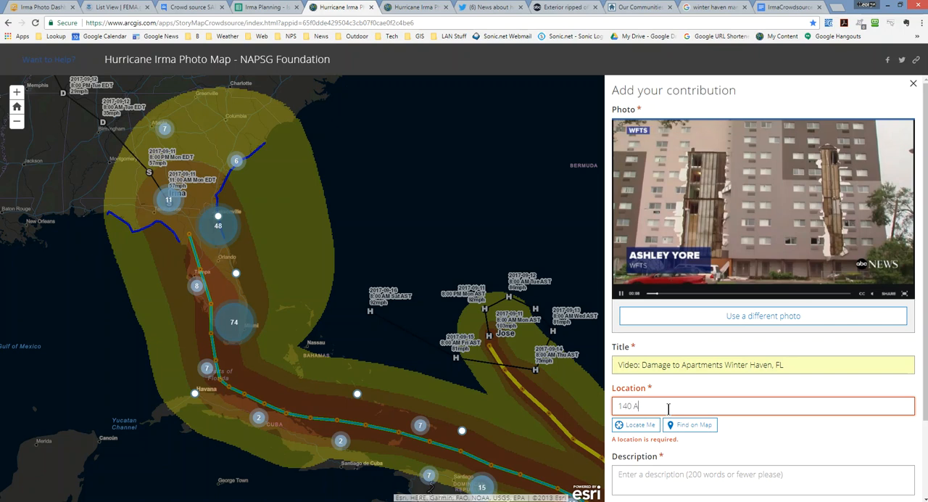
pyautogui.write('ve')
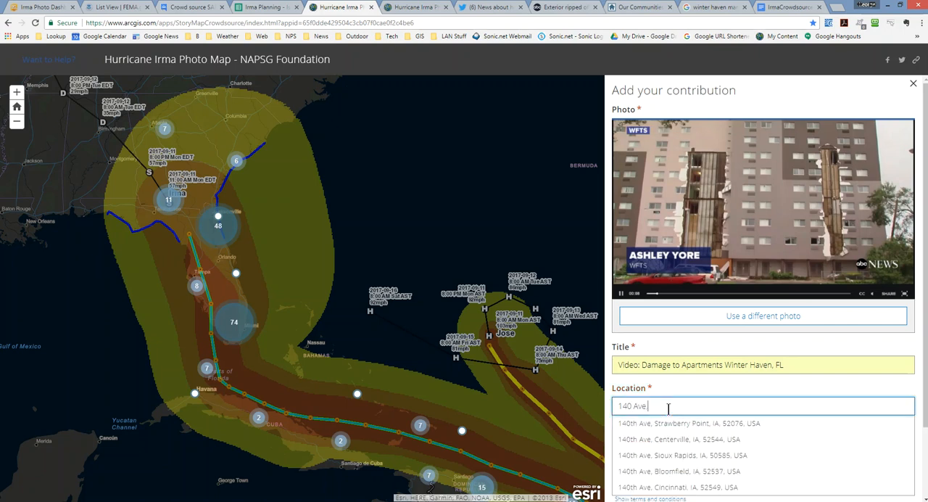
pyautogui.write(' SW, ')
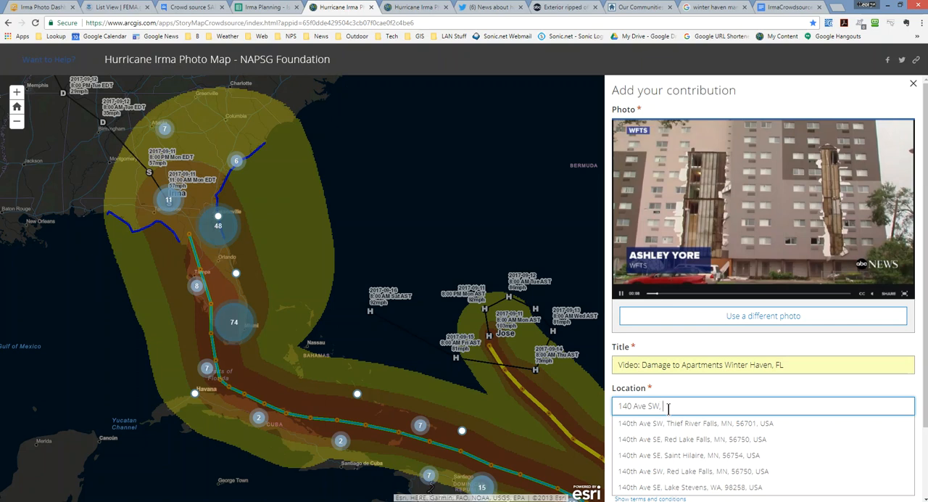
pyautogui.write('winter')
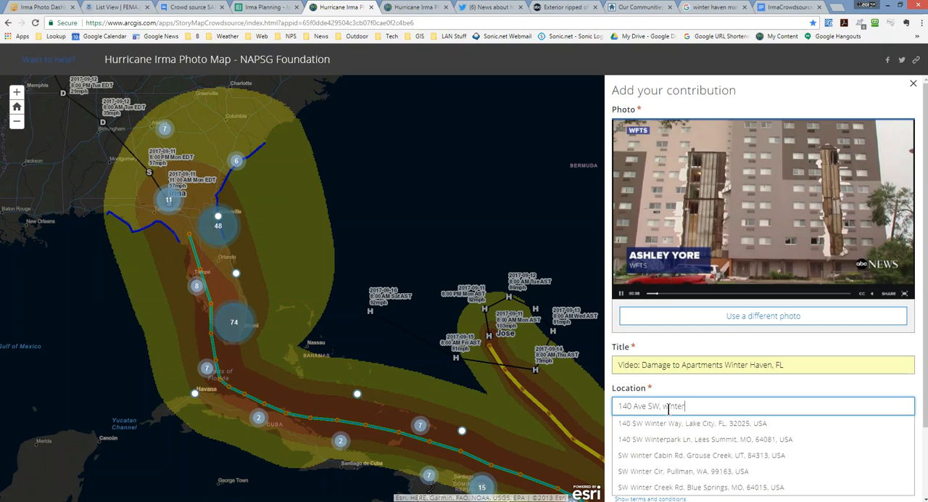
pyautogui.write(' haven')
pyautogui.press('Return')
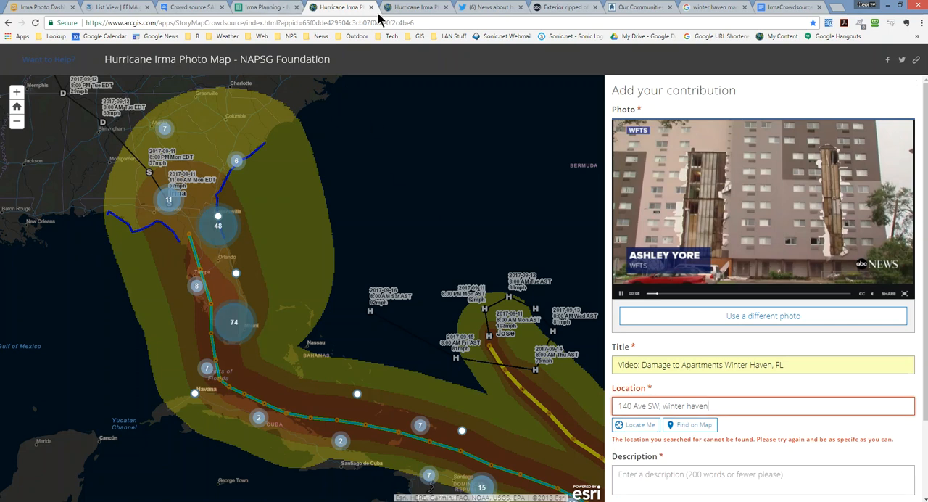
# - Recheck the apartments' address, add the avenue letter A to the location, and choose the matching suggested Winter Haven address
pyautogui.click(639, 9)
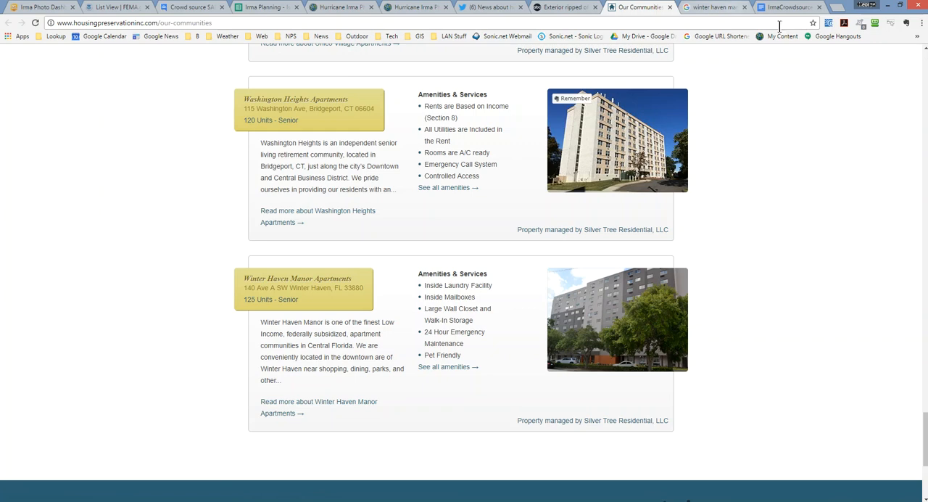
pyautogui.click(353, 9)
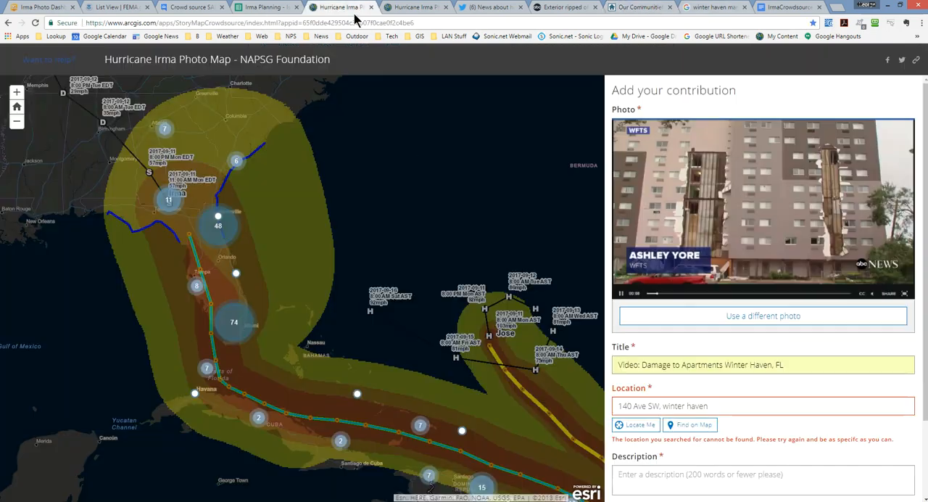
pyautogui.click(647, 407)
pyautogui.write('A')
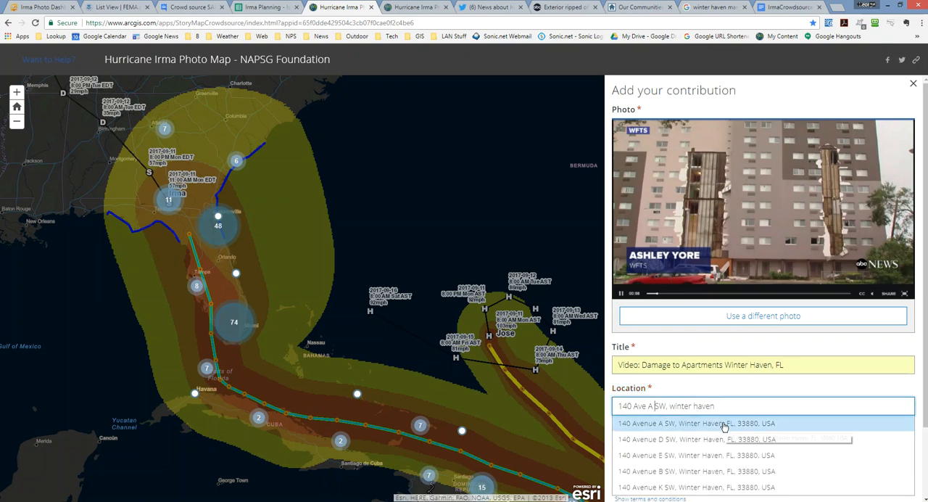
pyautogui.click(722, 425)
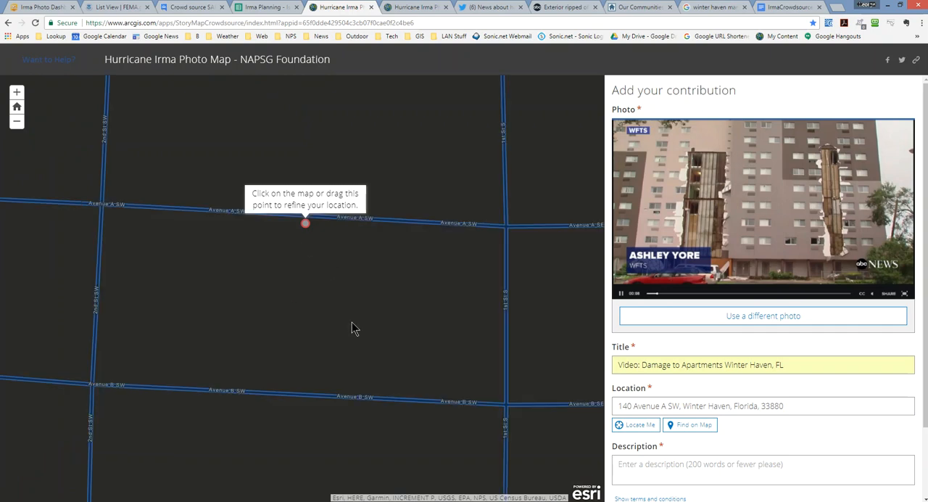
# - Enter the description "20170911 Video: Damage to Apartments Winter Haven, FL", reusing the title text after the date
pyautogui.click(667, 465)
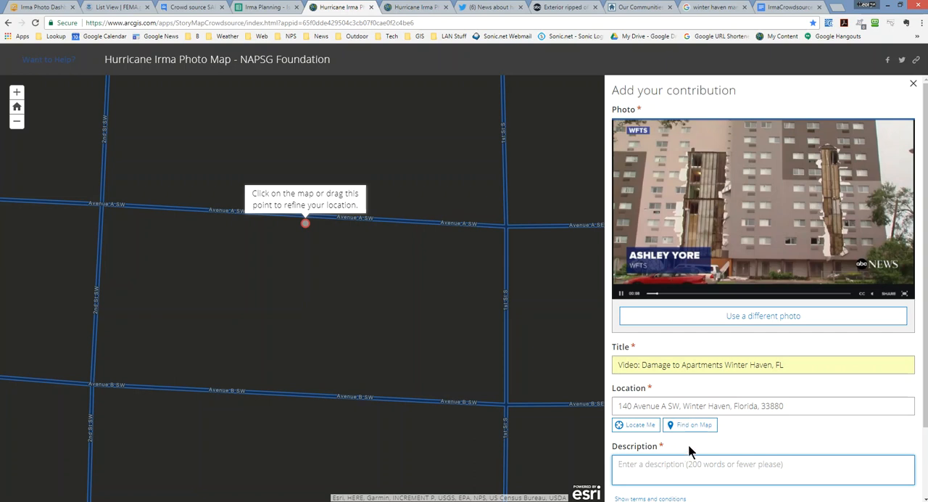
pyautogui.write('2017')
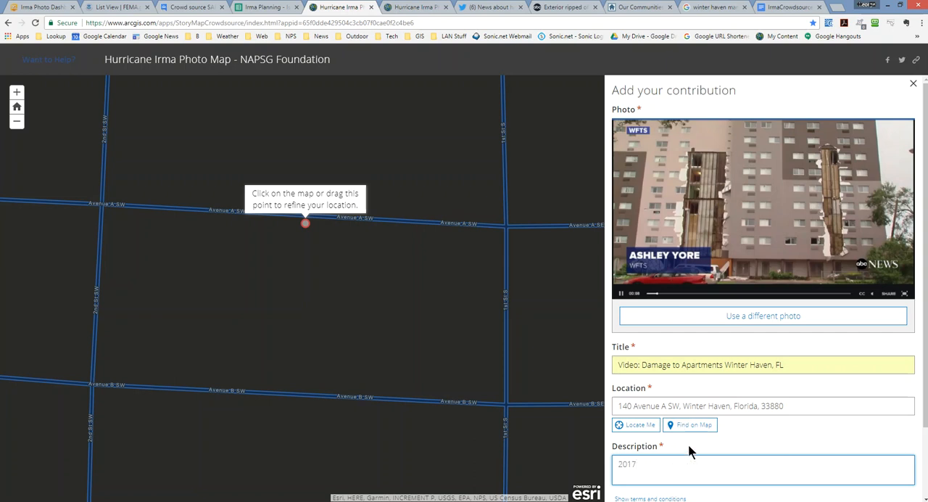
pyautogui.write('0911')
pyautogui.moveTo(794, 366); pyautogui.dragTo(591, 375)
pyautogui.hotkey('ctrl', 'c')
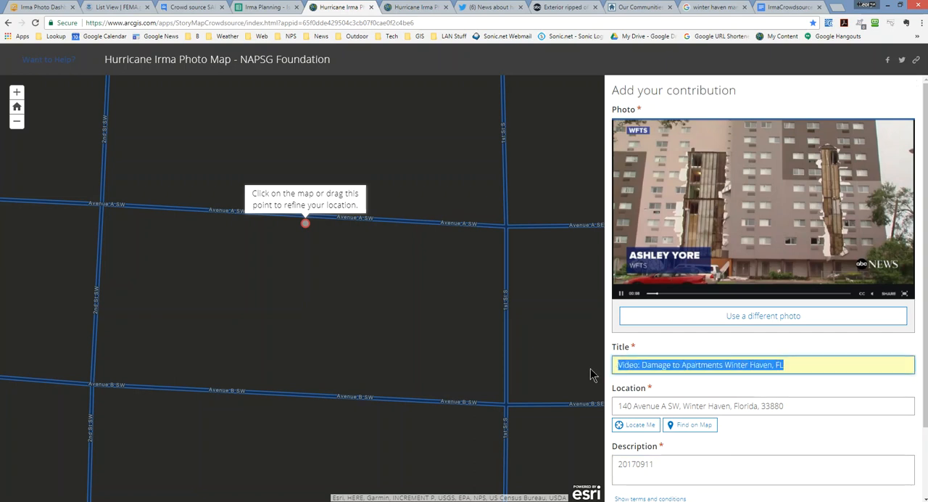
pyautogui.click(700, 470)
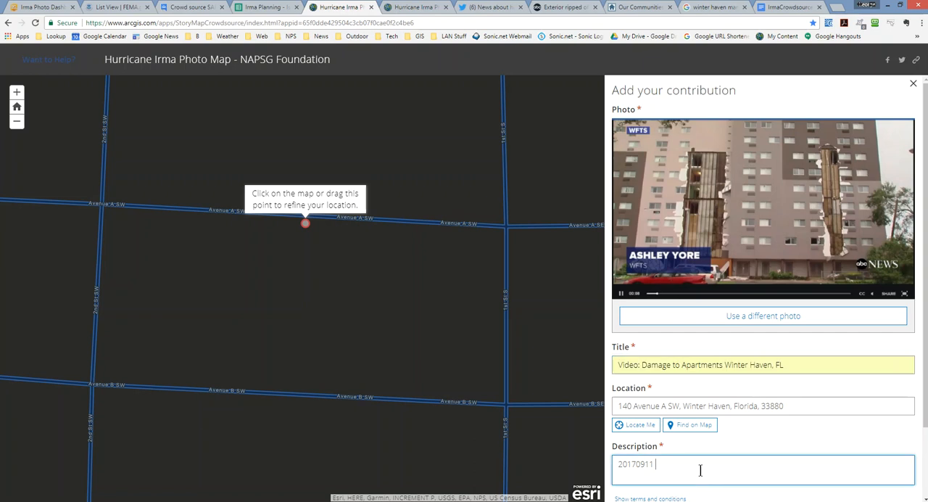
pyautogui.hotkey('ctrl', 'v')
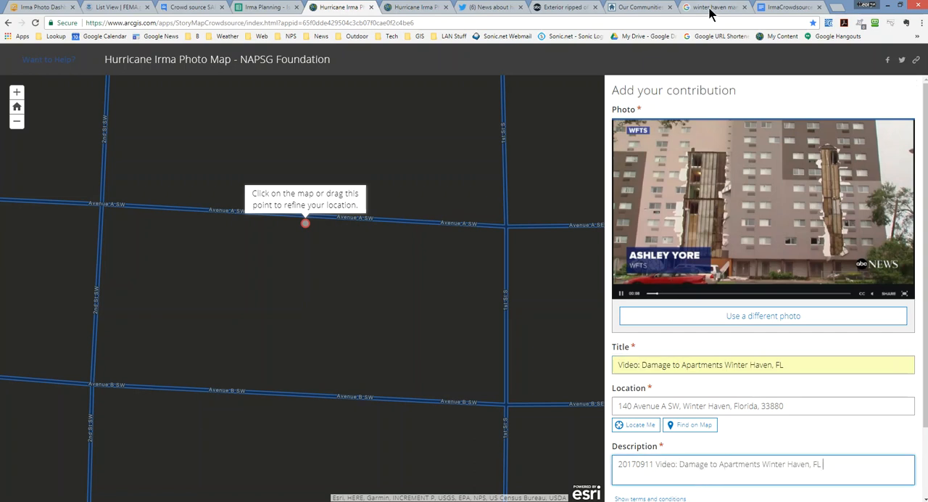
# - Add the ABC News video's web address beneath the description text, then accept the terms and submit the contribution
pyautogui.click(553, 8)
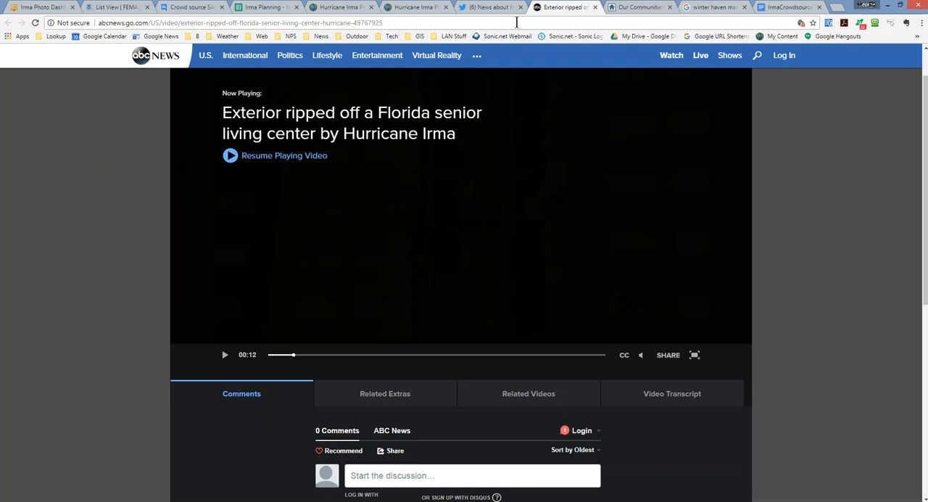
pyautogui.click(433, 23)
pyautogui.hotkey('ctrl', 'c')
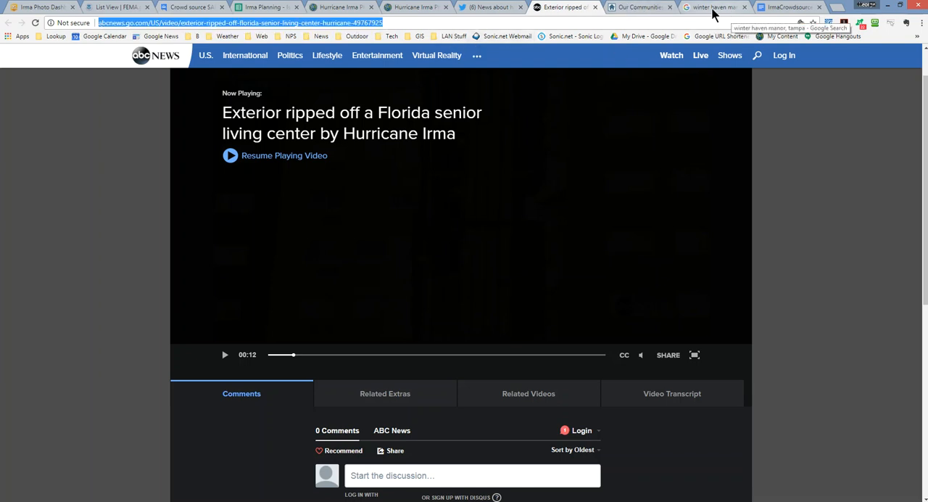
pyautogui.click(341, 7)
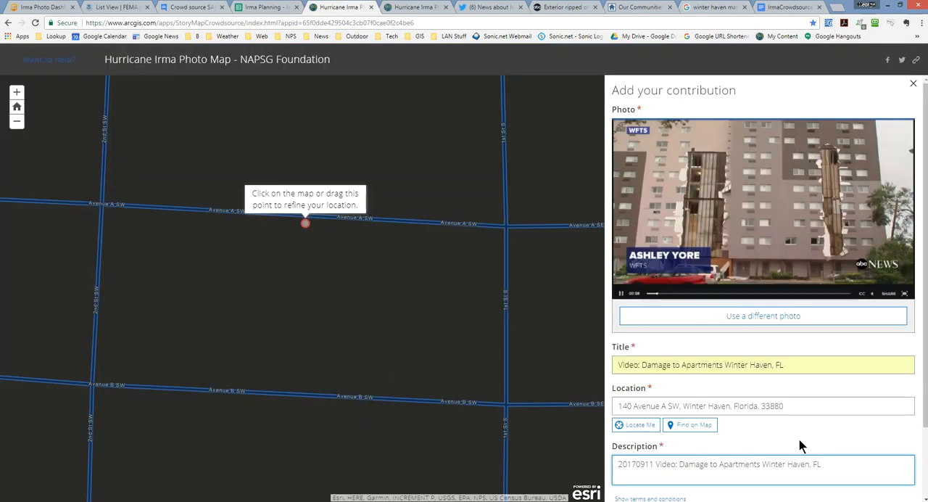
pyautogui.hotkey('ctrl', 'v')
pyautogui.scroll(-2, 798, 448)
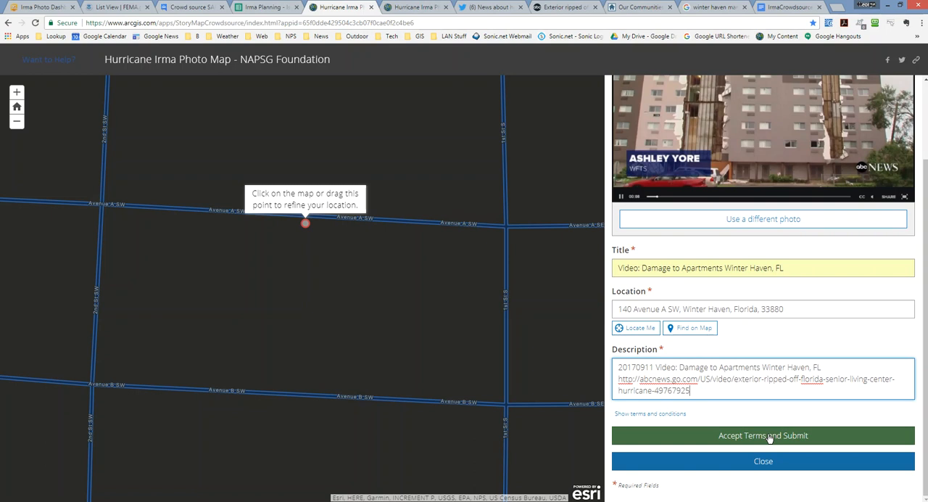
pyautogui.click(768, 436)
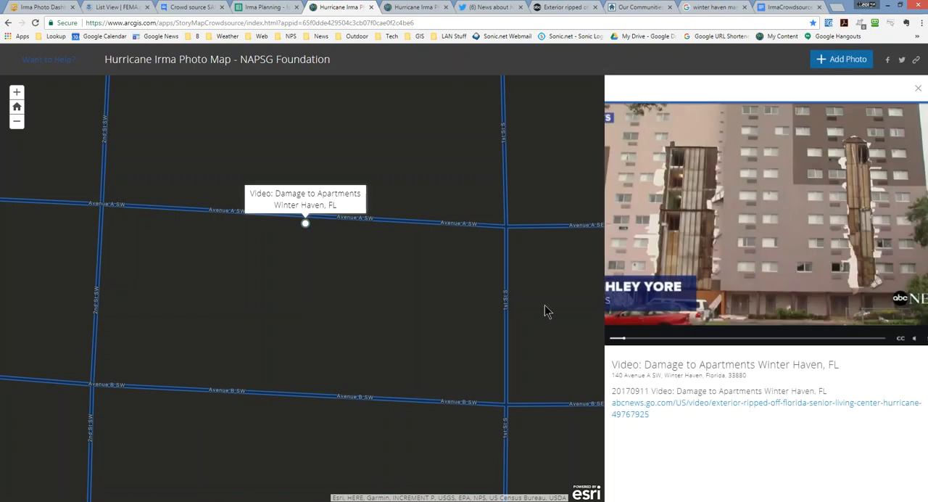
# - Examine where the submitted Winter Haven photo point lies on the map, from street level out to central Florida
pyautogui.scroll(-1, 416, 283)
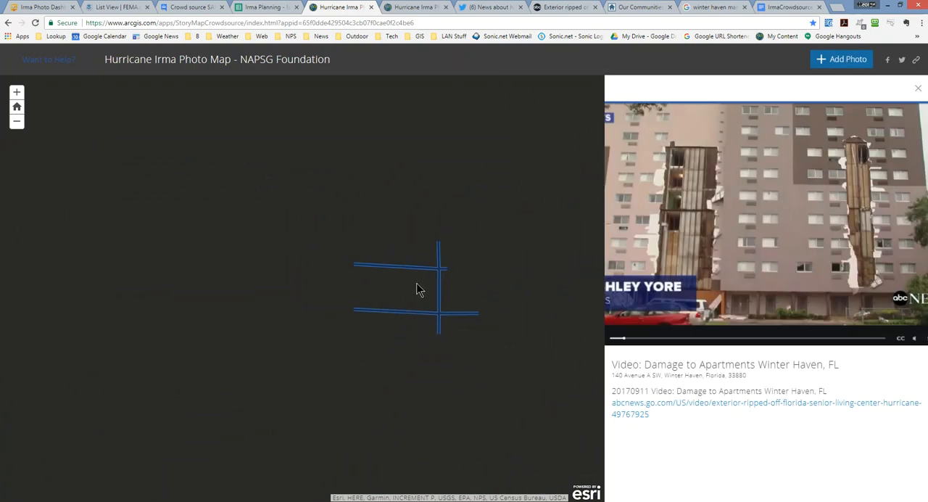
pyautogui.scroll(-1, 417, 289)
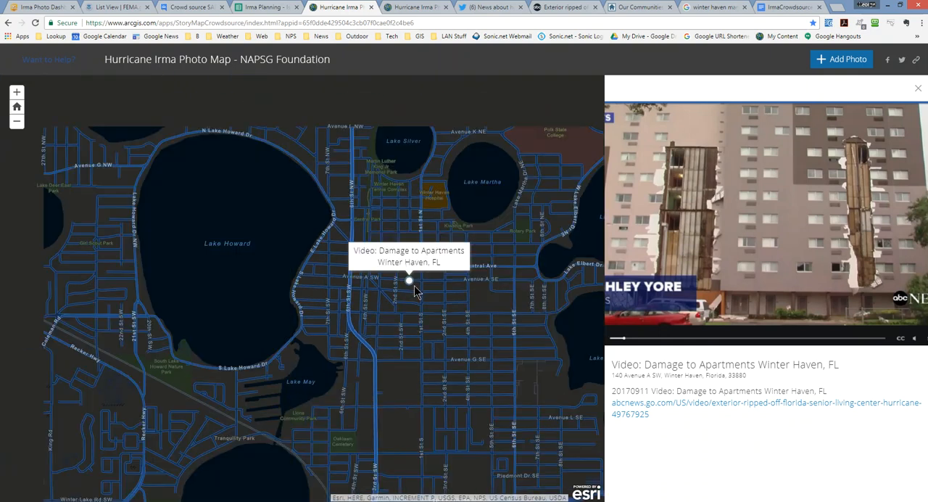
pyautogui.scroll(-2, 416, 290)
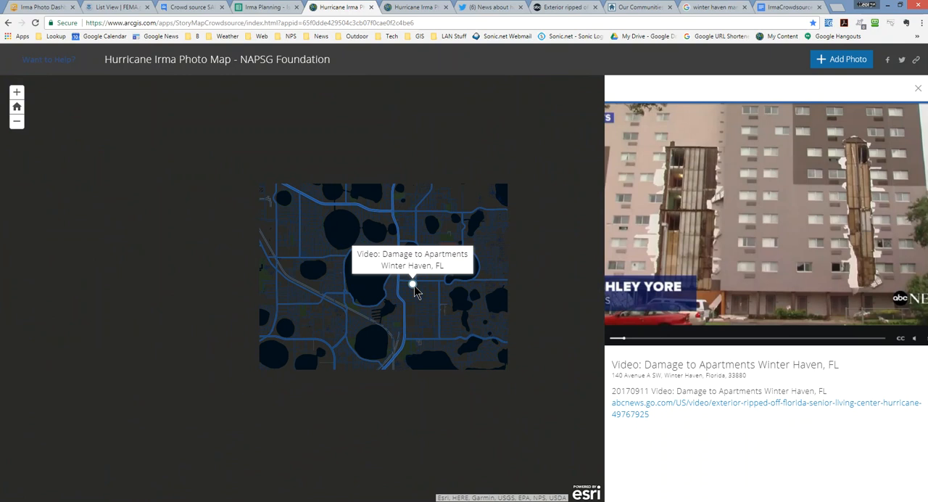
pyautogui.scroll(-2, 414, 284)
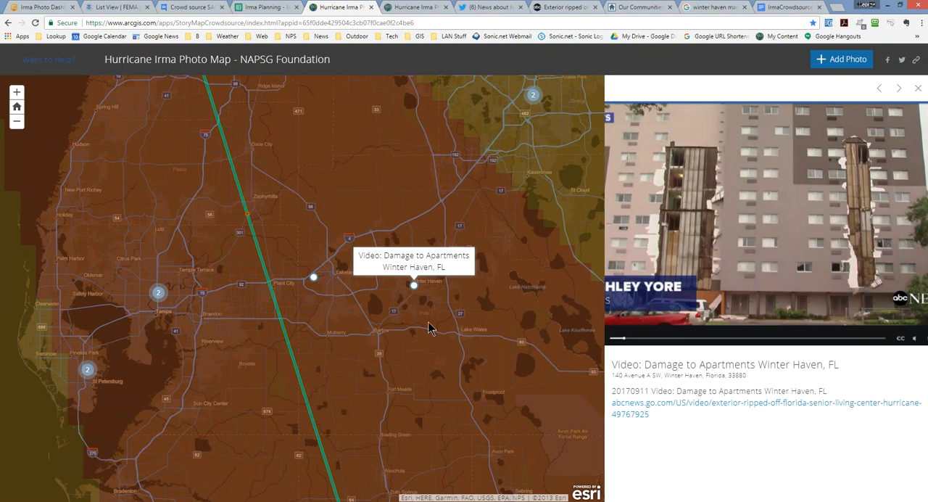
pyautogui.scroll(-1, 427, 328)
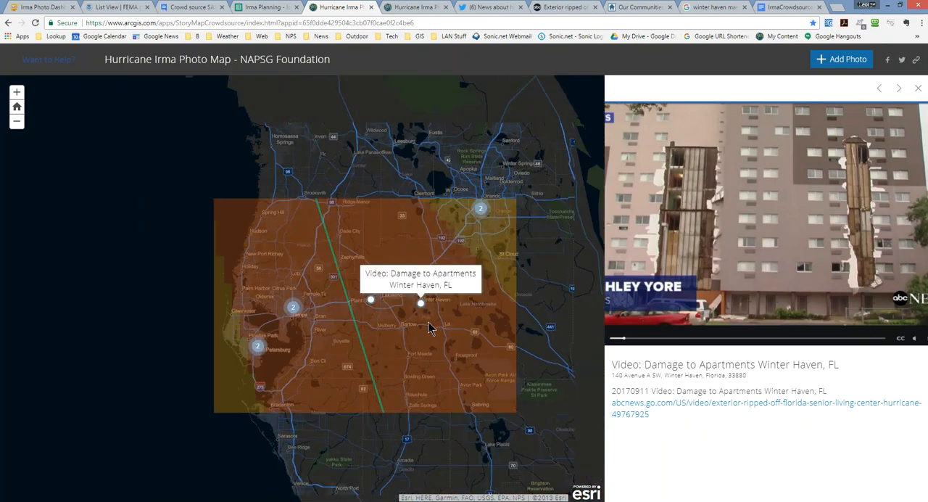